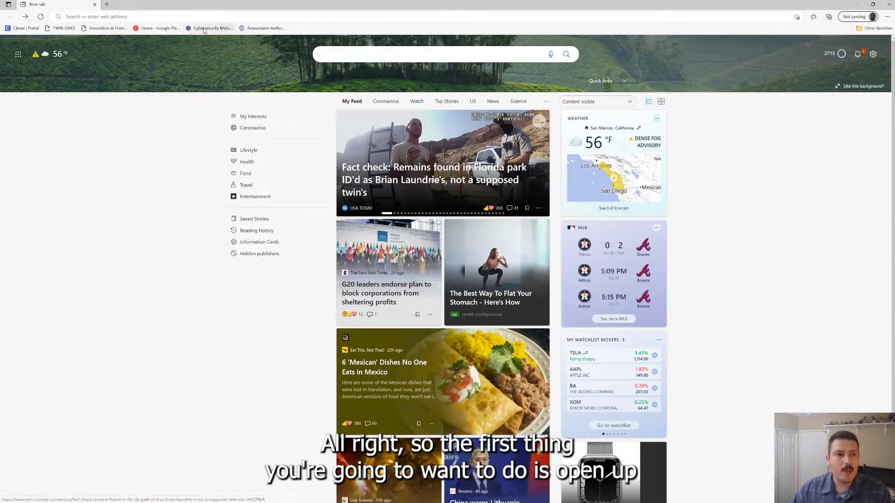
Go to start.atlassian.com and sign up for a new account with your email and full name
type("start.")
key("Return")
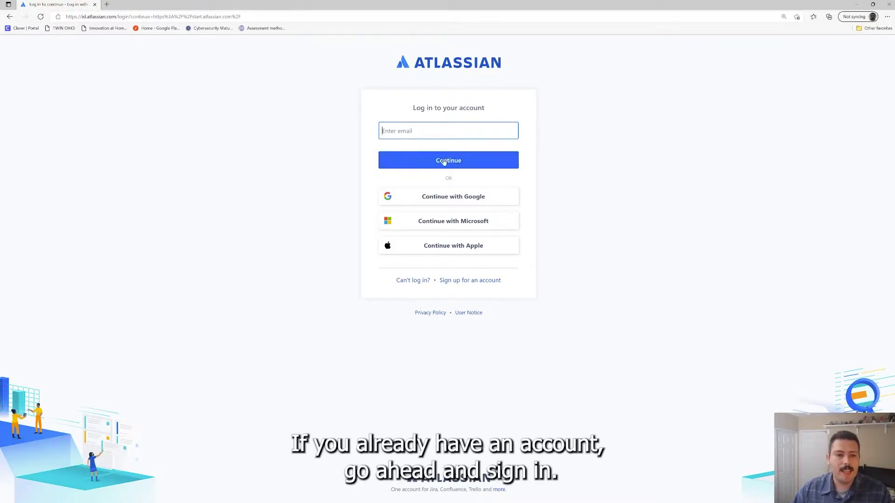
left_click(460, 281)
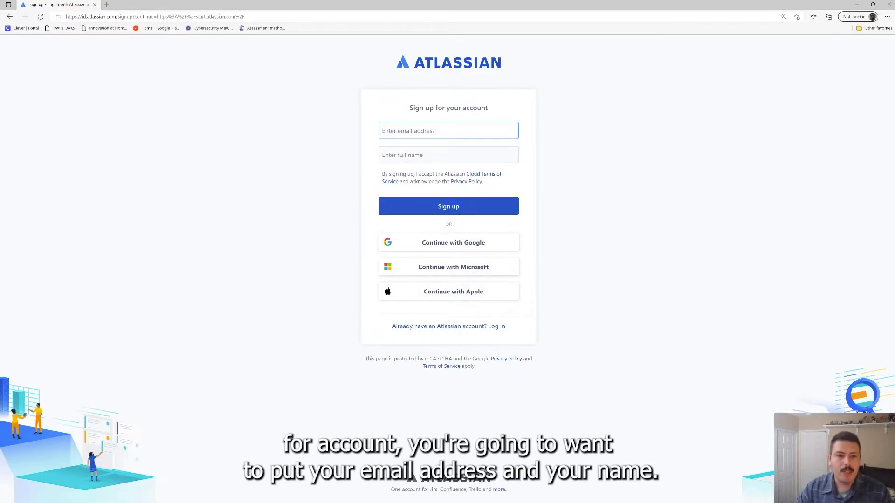
left_click(518, 147)
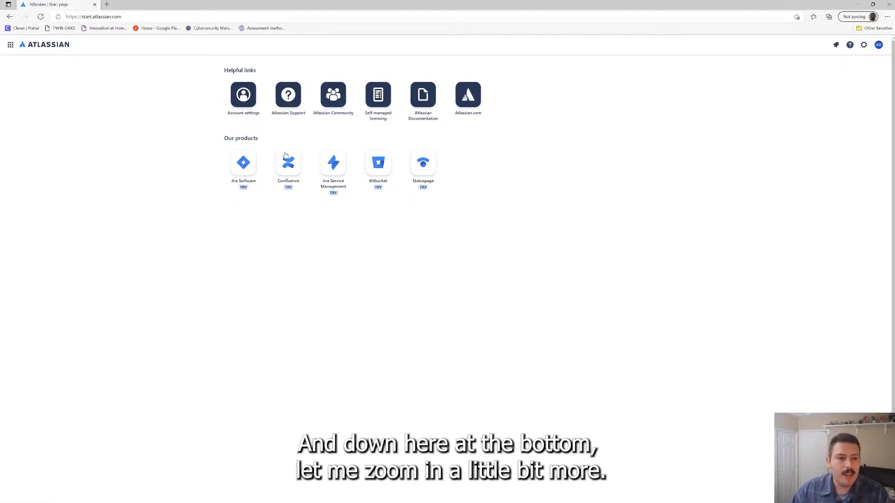
Zoom the browser in so the Atlassian start page's product list is readable
key("ctrl+plus")
key("ctrl+plus")
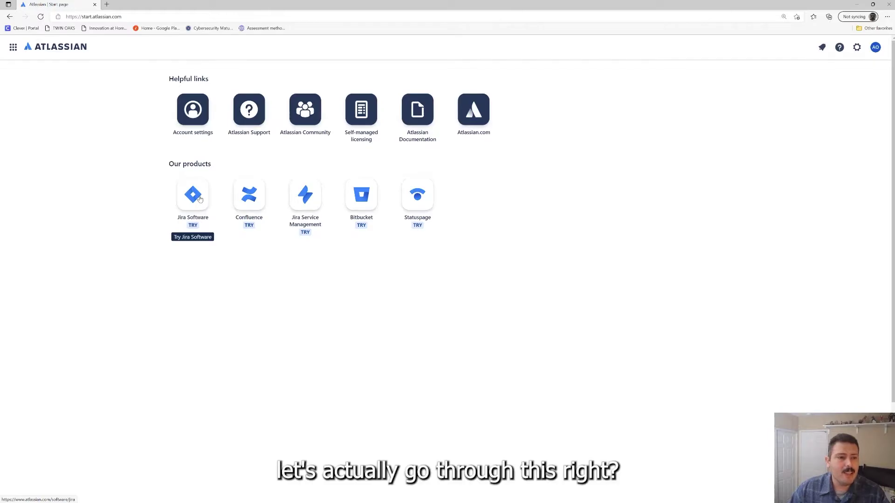
Open the Jira Software product page from Our products and scroll through it
left_click(200, 206)
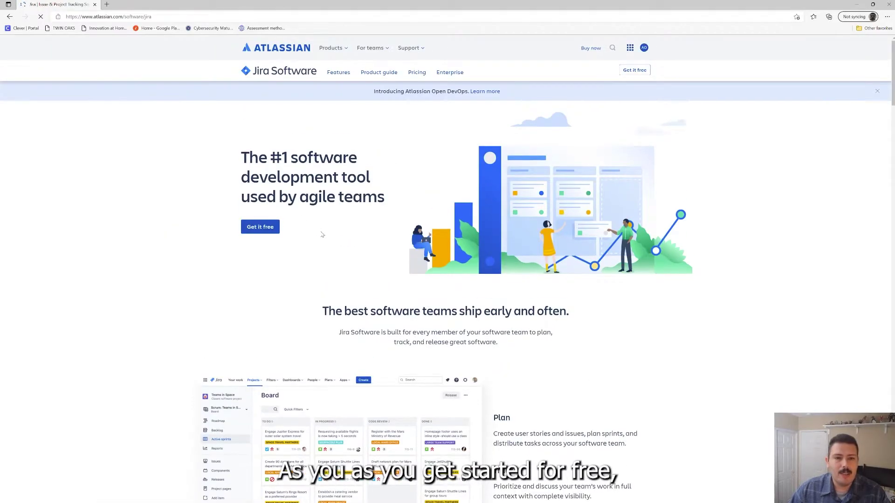
scroll(460, 219, "down", 10)
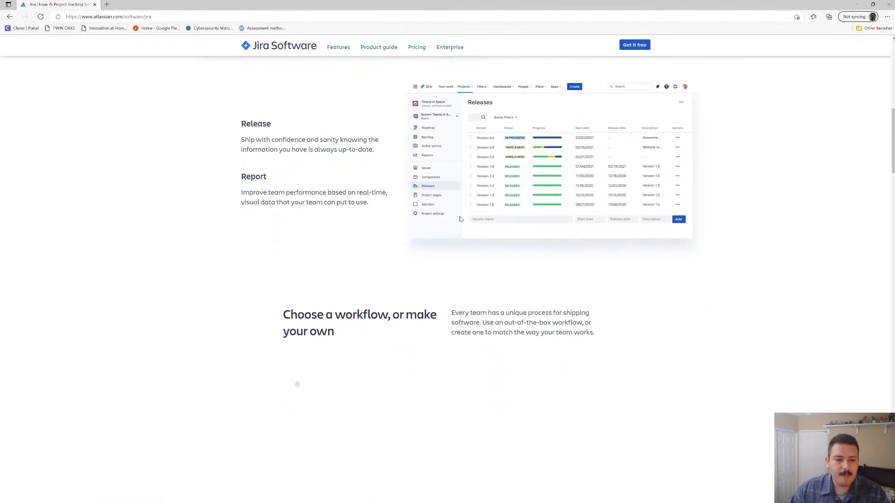
scroll(460, 219, "up", 7)
scroll(460, 219, "up", 3)
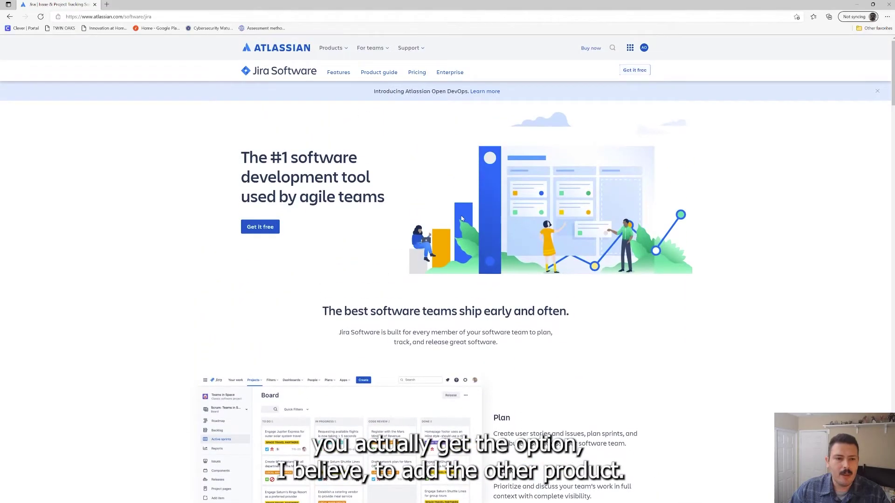
Start the free Jira Software signup with Confluence as the second free product
left_click(259, 228)
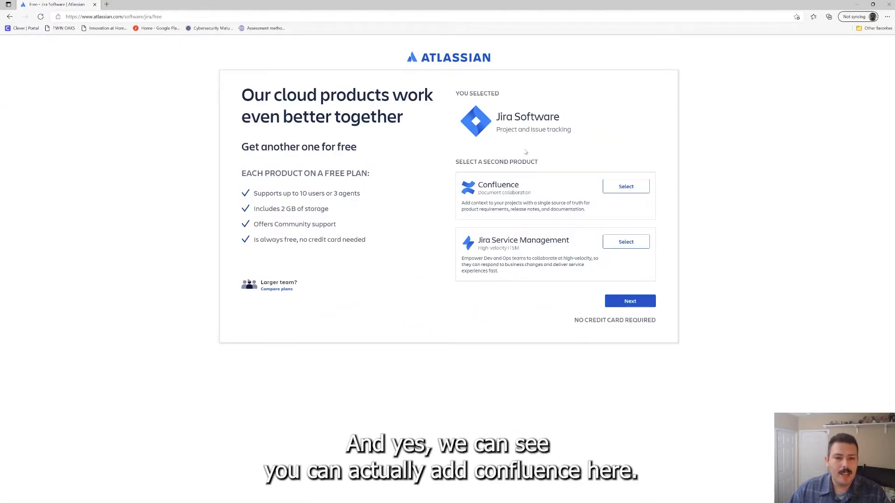
left_click(626, 189)
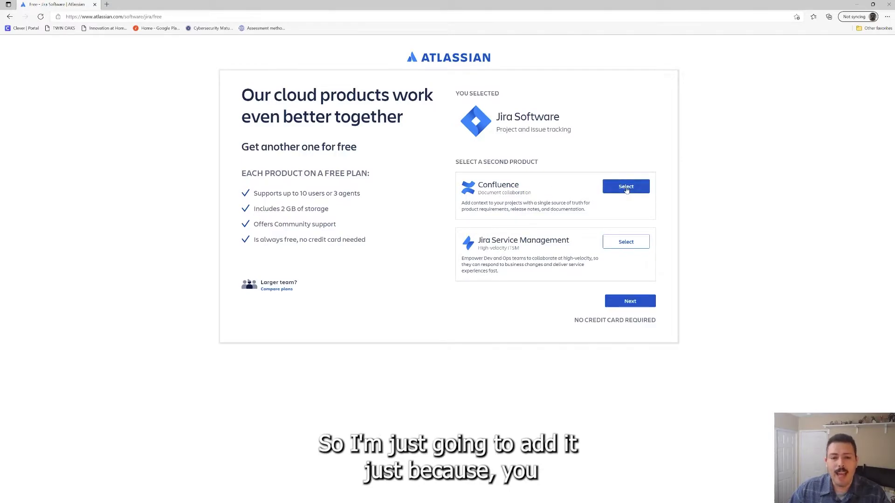
left_click(627, 188)
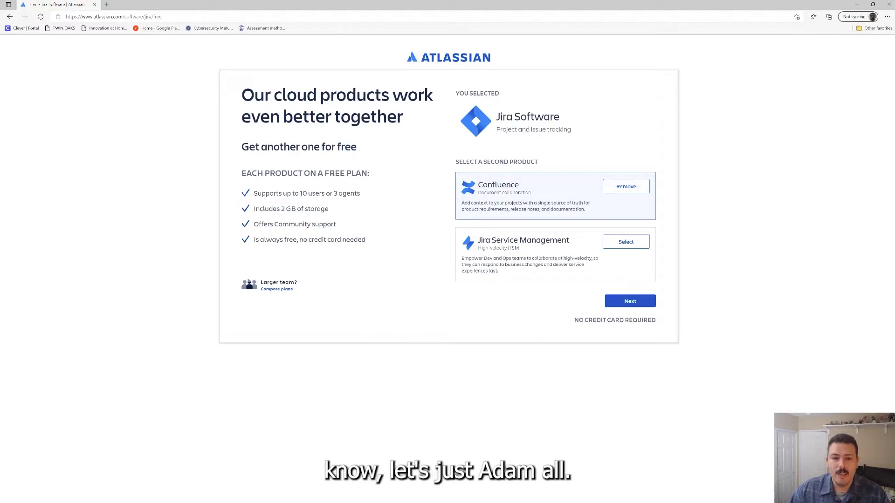
left_click(621, 245)
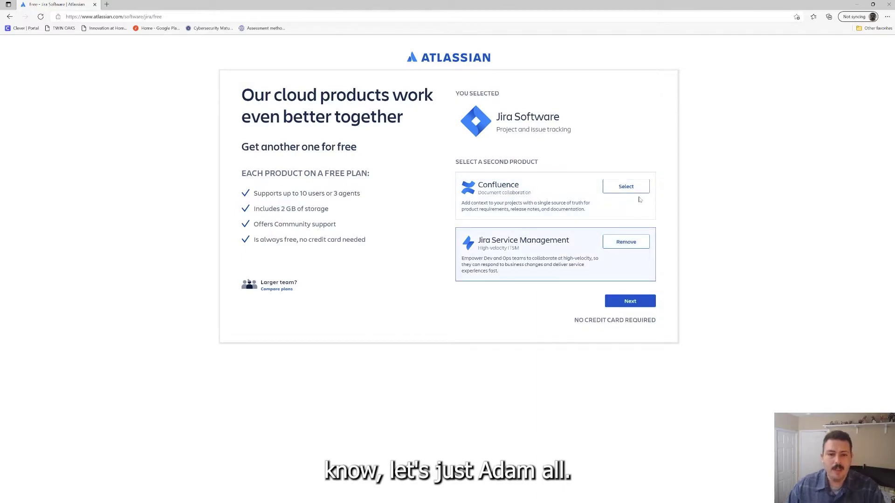
left_click(617, 189)
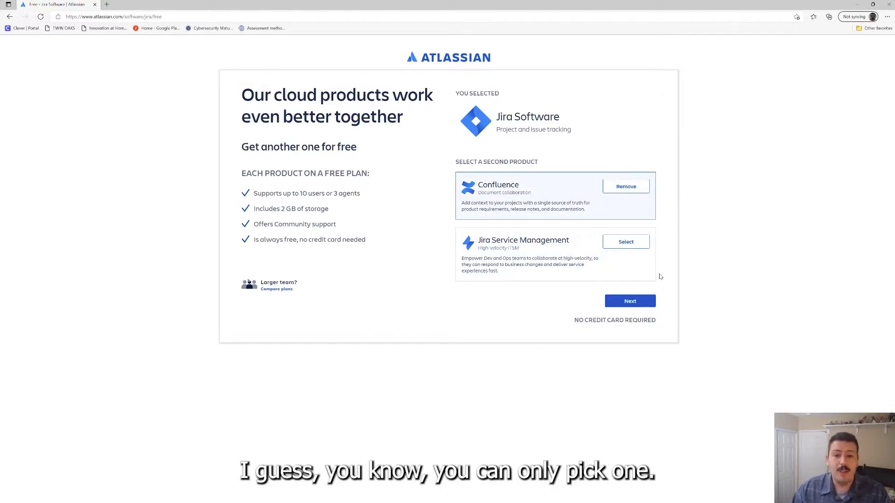
Name the new site 'apetechengineering' and agree to the terms to create it
left_click(634, 304)
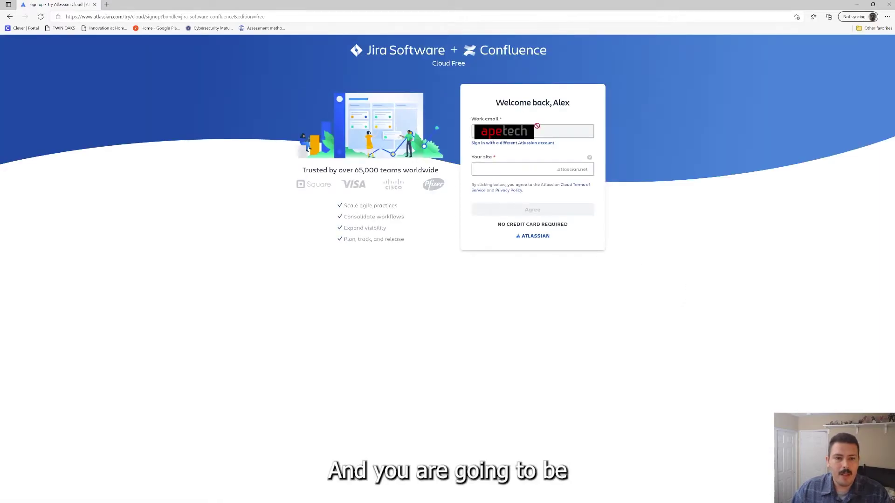
left_click(513, 169)
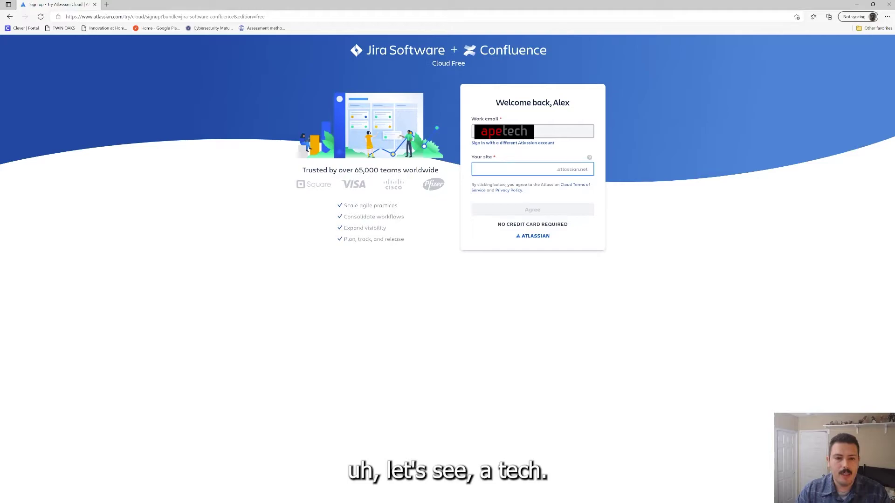
type("apetec")
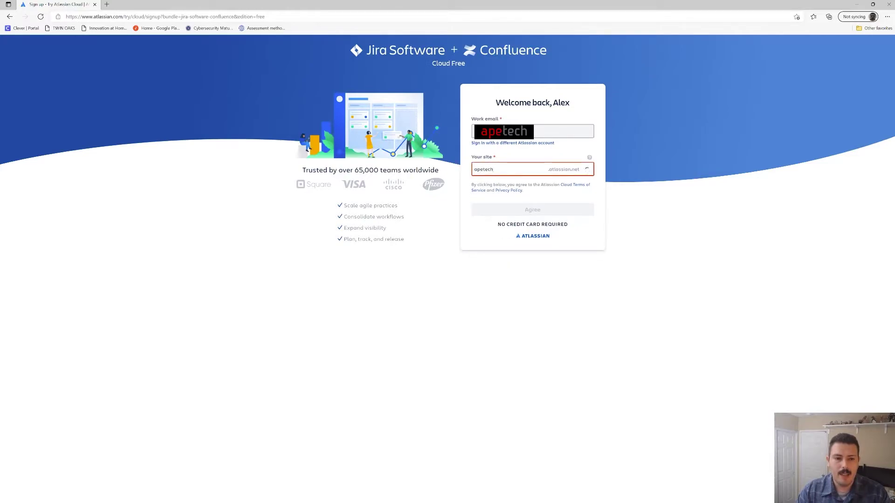
type("h")
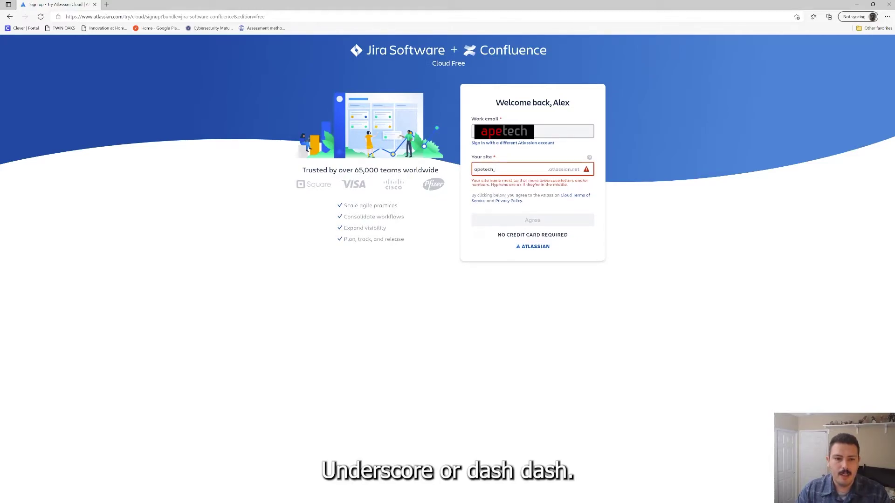
type("-")
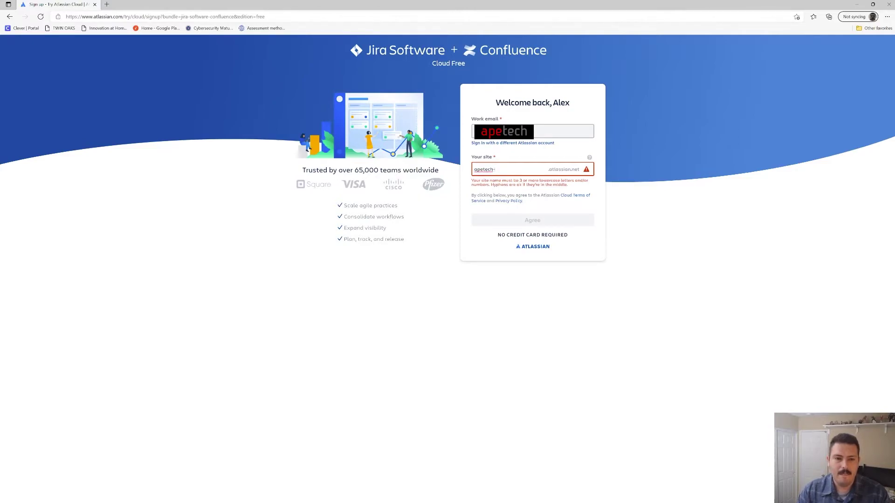
type("demonstration")
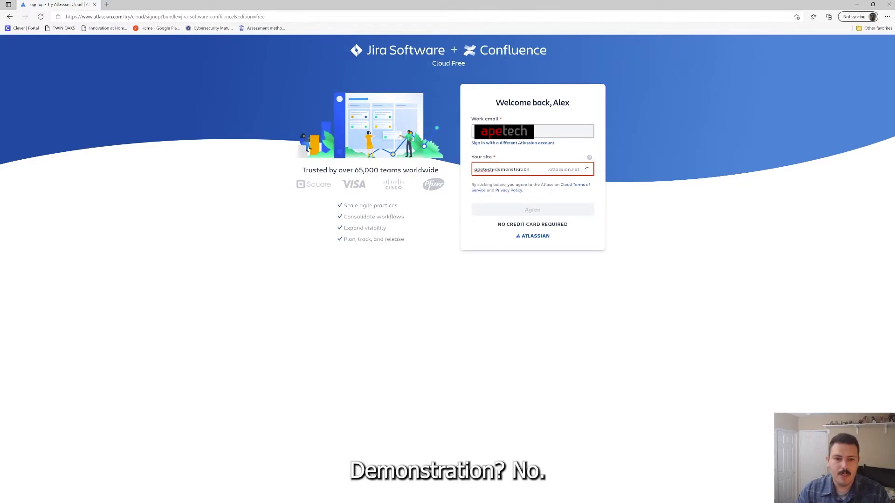
key("BackSpace")
key("BackSpace")
key("BackSpace")
key("BackSpace")
key("BackSpace")
key("BackSpace")
key("BackSpace")
key("BackSpace")
key("BackSpace")
key("BackSpace")
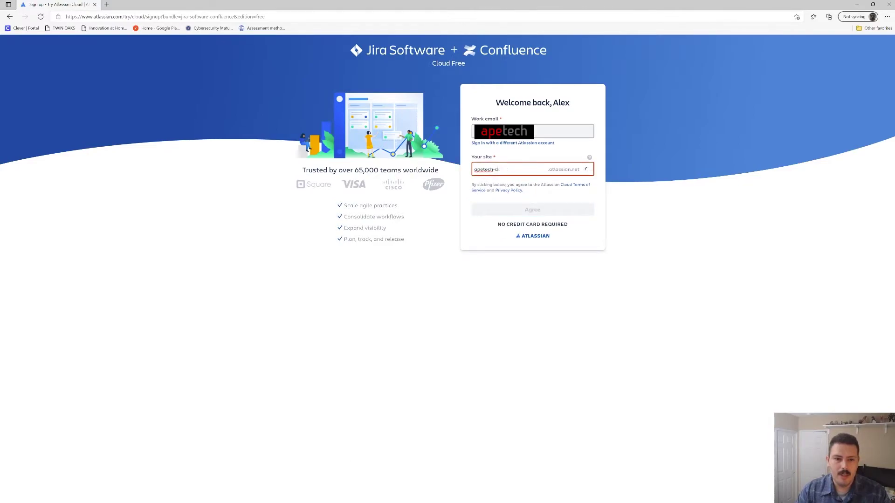
key("BackSpace")
key("BackSpace")
type("engineering")
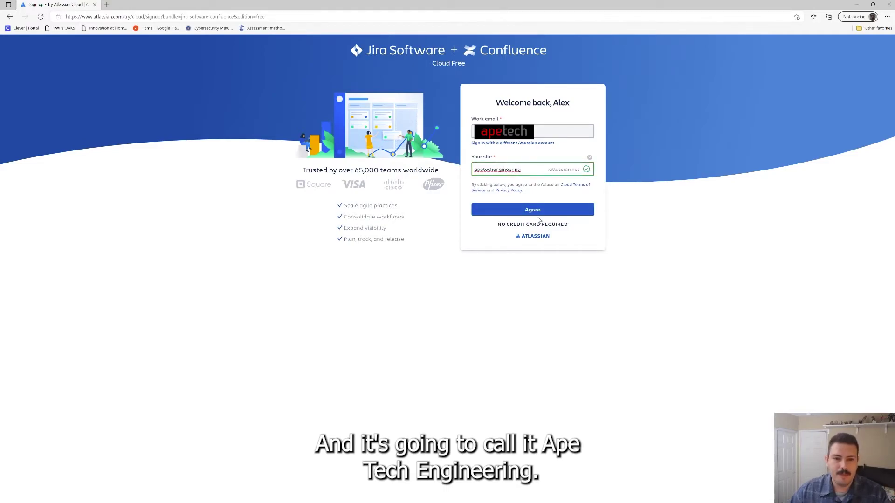
left_click(538, 213)
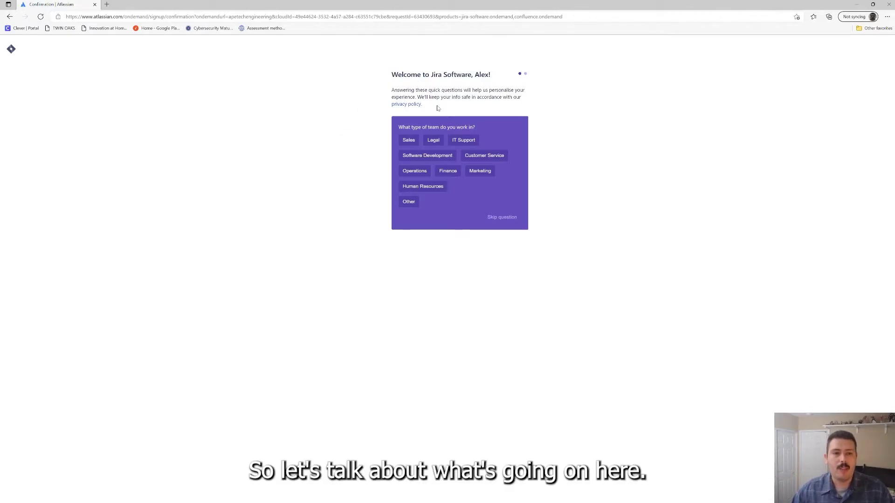
Zoom in on the welcome page and skip the team-type question
key("ctrl+plus")
key("ctrl+plus")
key("ctrl+plus")
key("ctrl+plus")
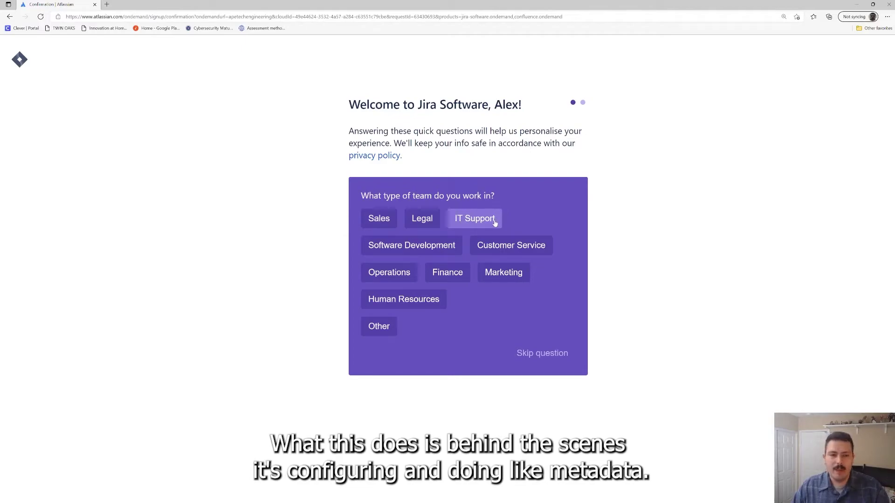
left_click(544, 355)
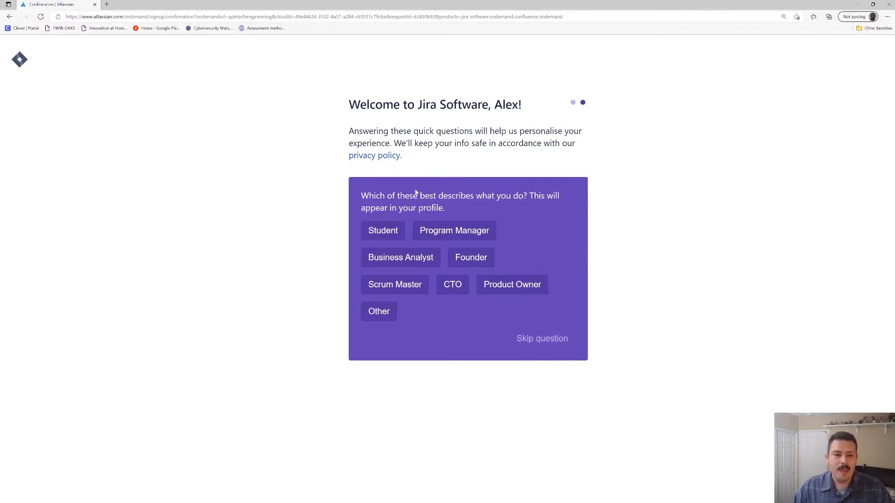
Skip the role question and let the site finish starting up
left_click(531, 341)
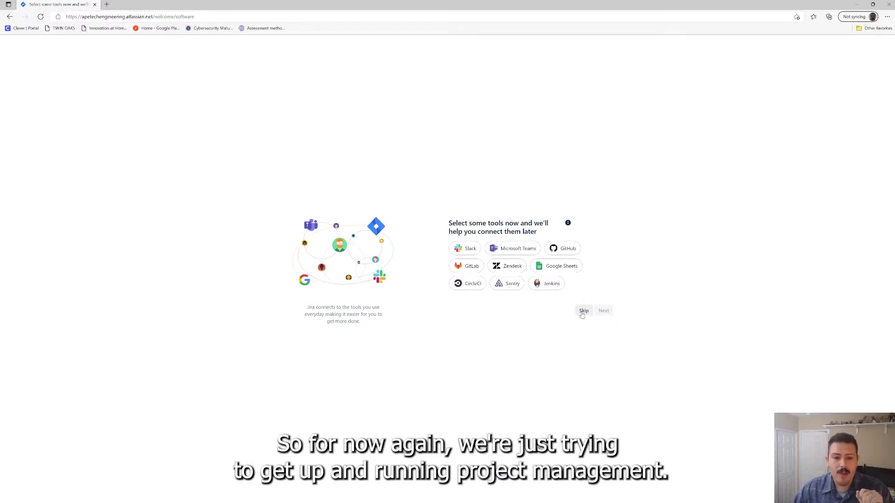
Skip connecting tools like Slack, GitHub and Google Sheets
left_click(583, 311)
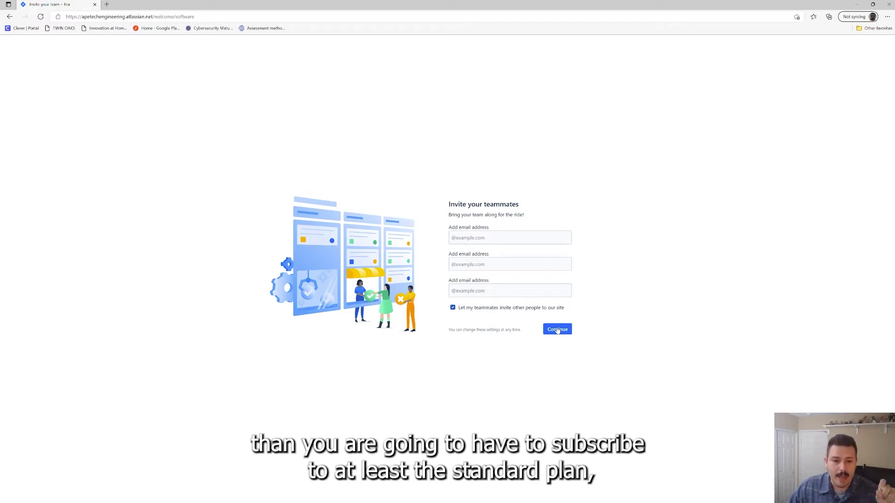
Continue without inviting teammates and answer 'I am experienced with Jira'
left_click(557, 330)
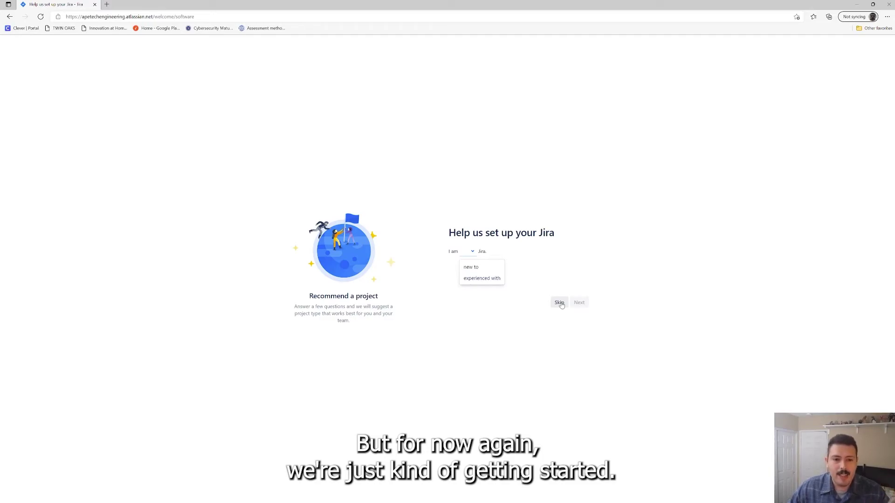
left_click(490, 283)
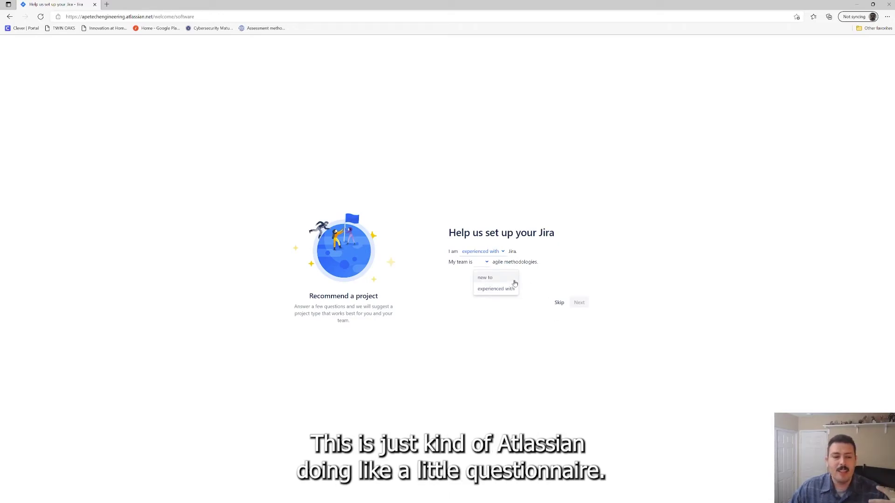
Skip the 'Help us set up your Jira' questionnaire to reach the Kanban, Scrum and Bug tracking templates
left_click(559, 303)
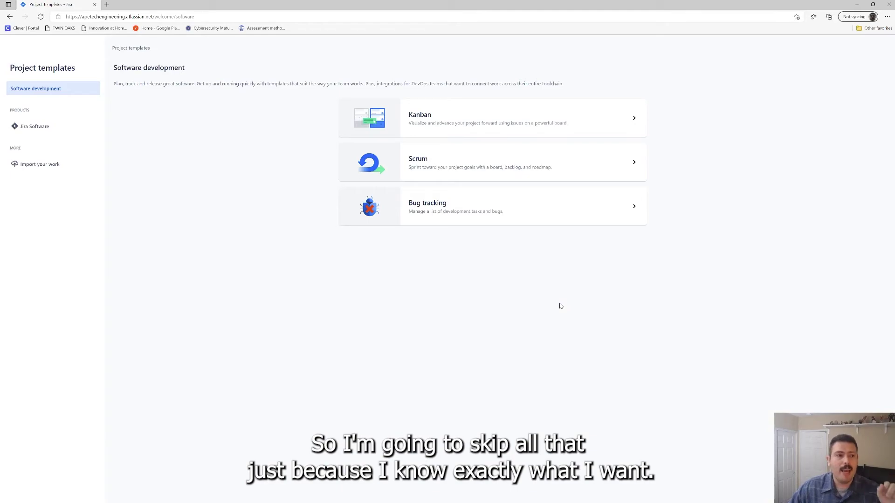